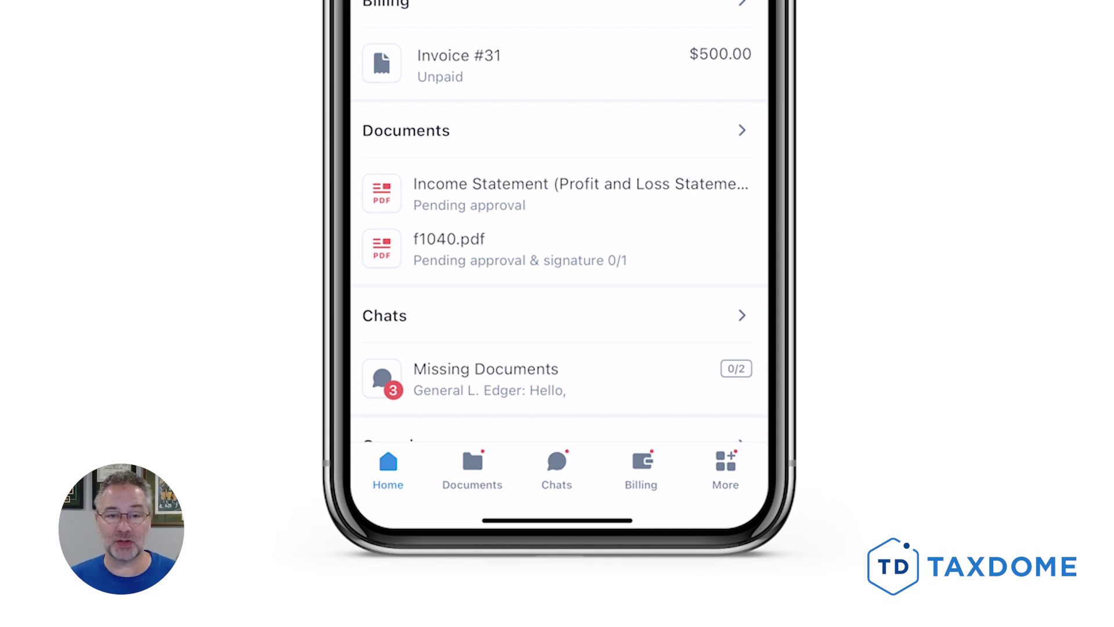
# Go to the client's Documents and view them organised into folders
pyautogui.click(472, 464)
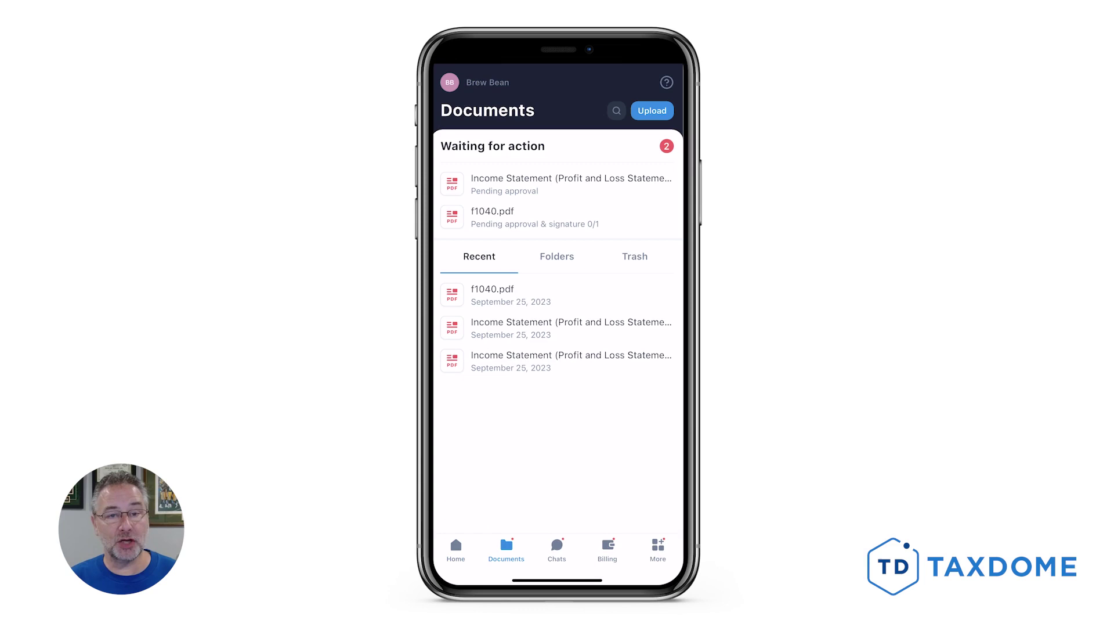
pyautogui.click(556, 255)
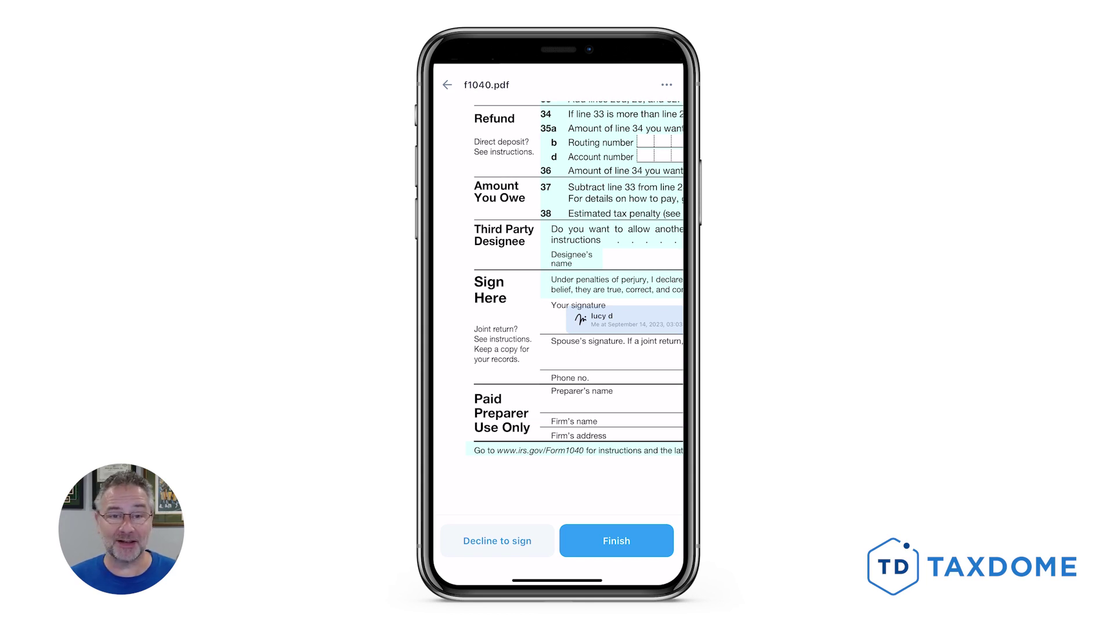
# Enter a new 4-digit passcode on the keypad and re-enter it to confirm
pyautogui.click(506, 355)
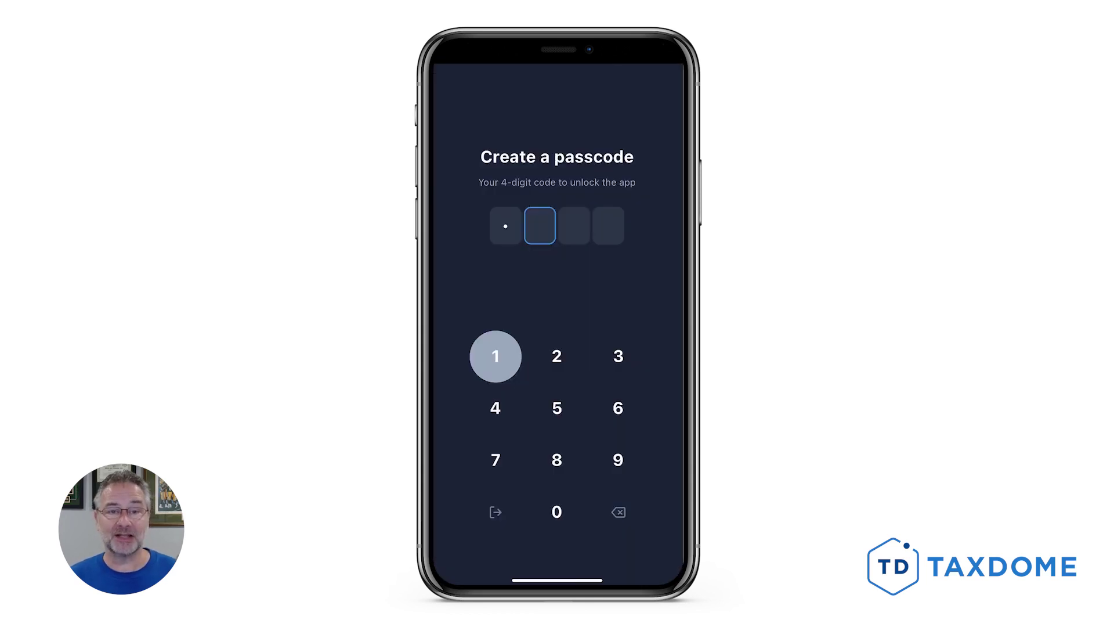
pyautogui.click(568, 355)
pyautogui.click(630, 355)
pyautogui.click(506, 408)
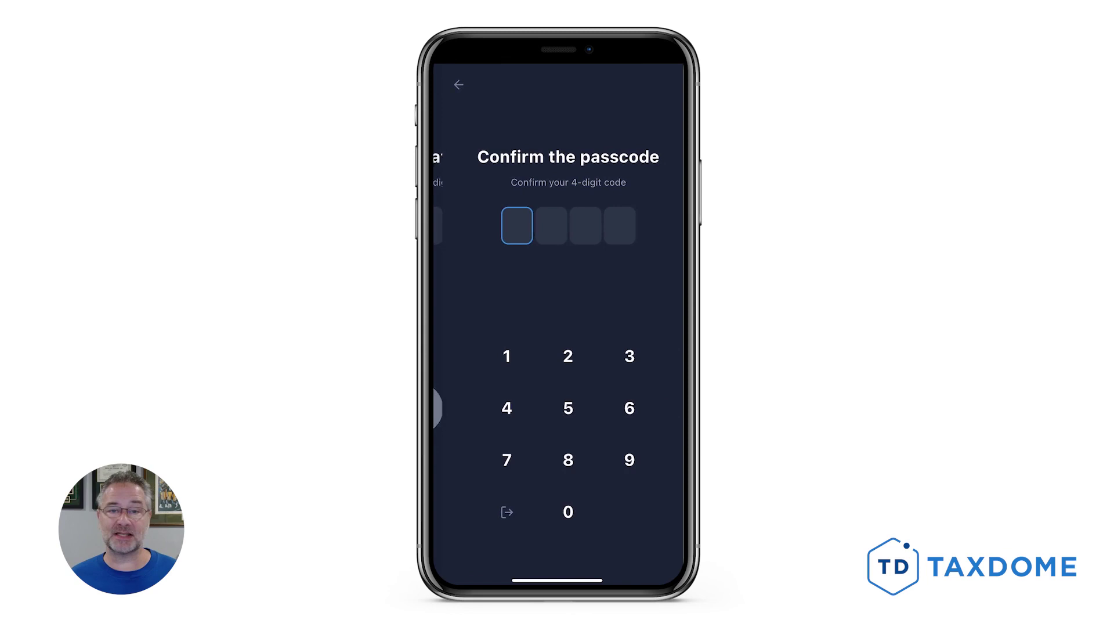
pyautogui.click(495, 356)
pyautogui.click(557, 356)
pyautogui.click(617, 356)
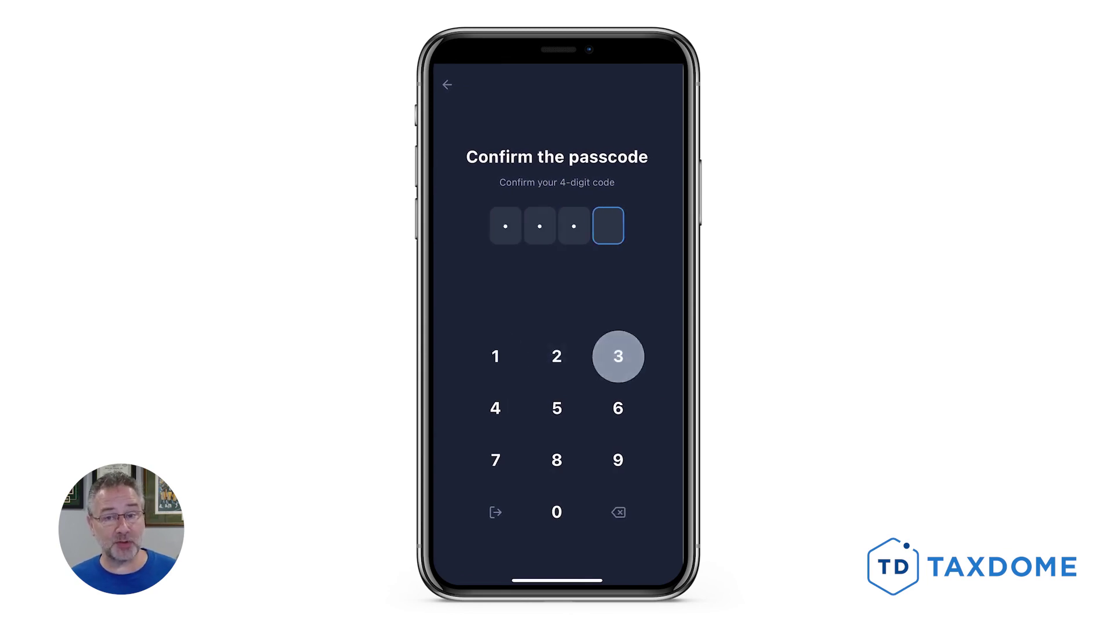
pyautogui.click(495, 407)
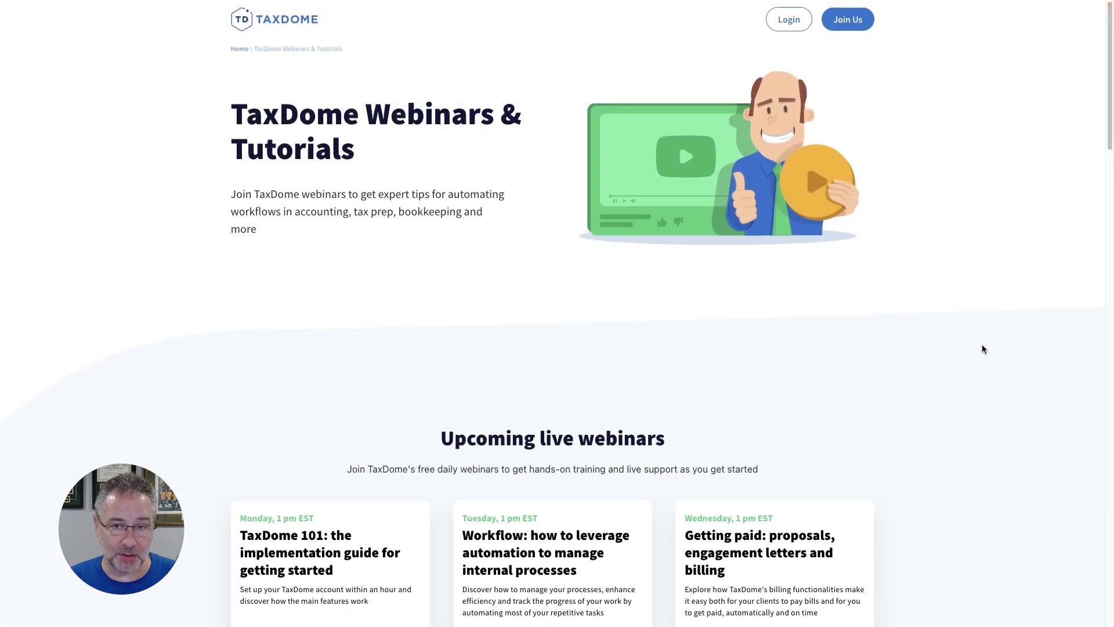
# Scroll down Webinars & Tutorials and register for Friday's Team management webinar
pyautogui.scroll(-3, 378, 418)
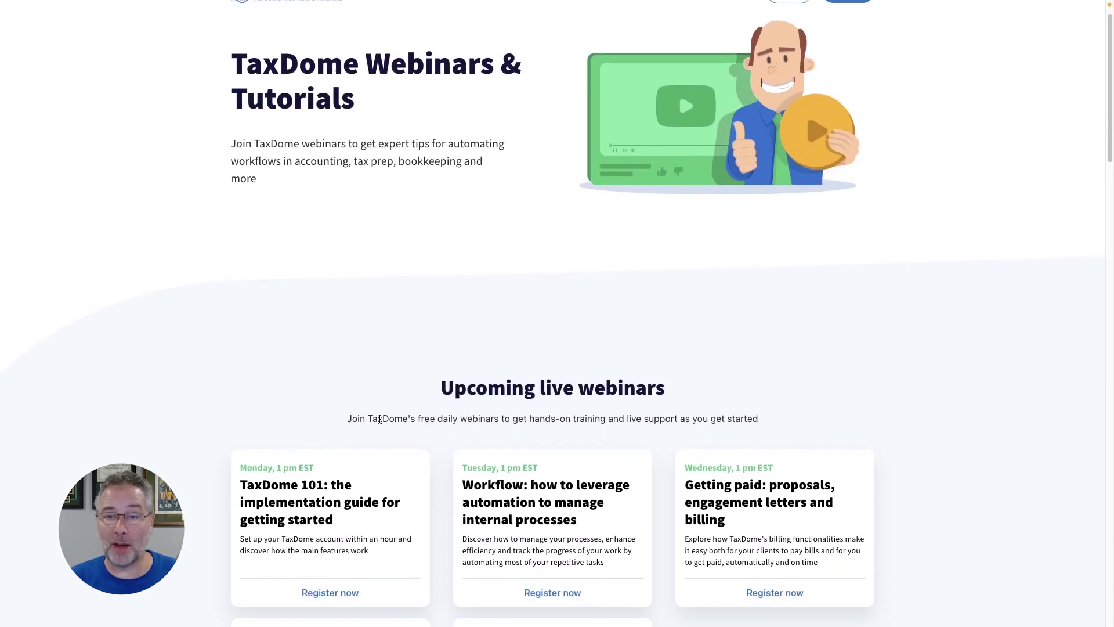
pyautogui.scroll(-1, 380, 422)
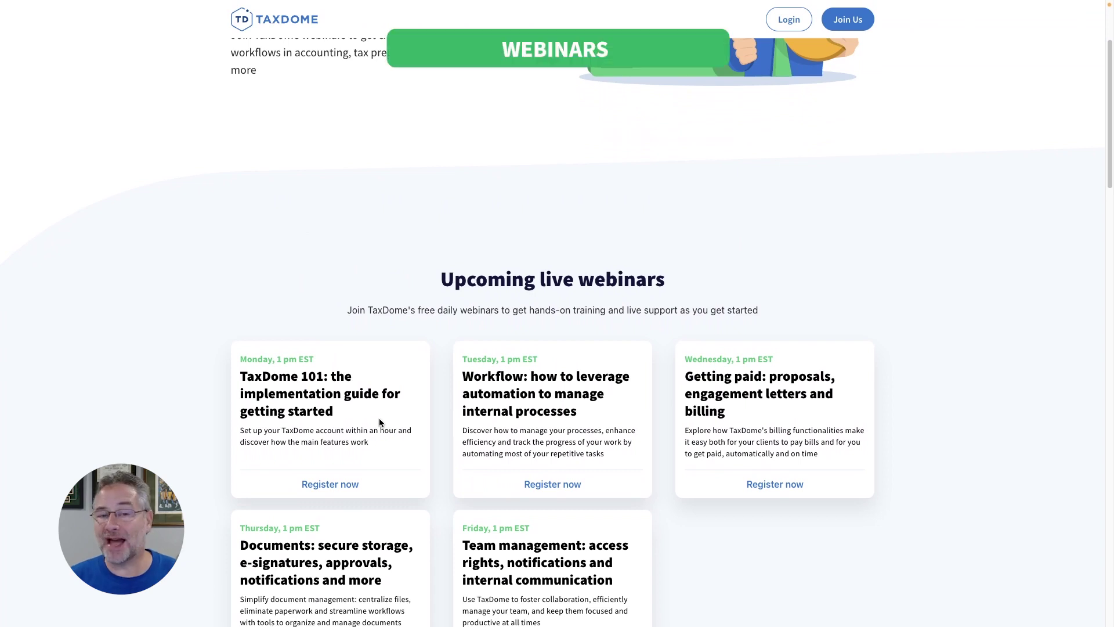
pyautogui.scroll(-2, 380, 422)
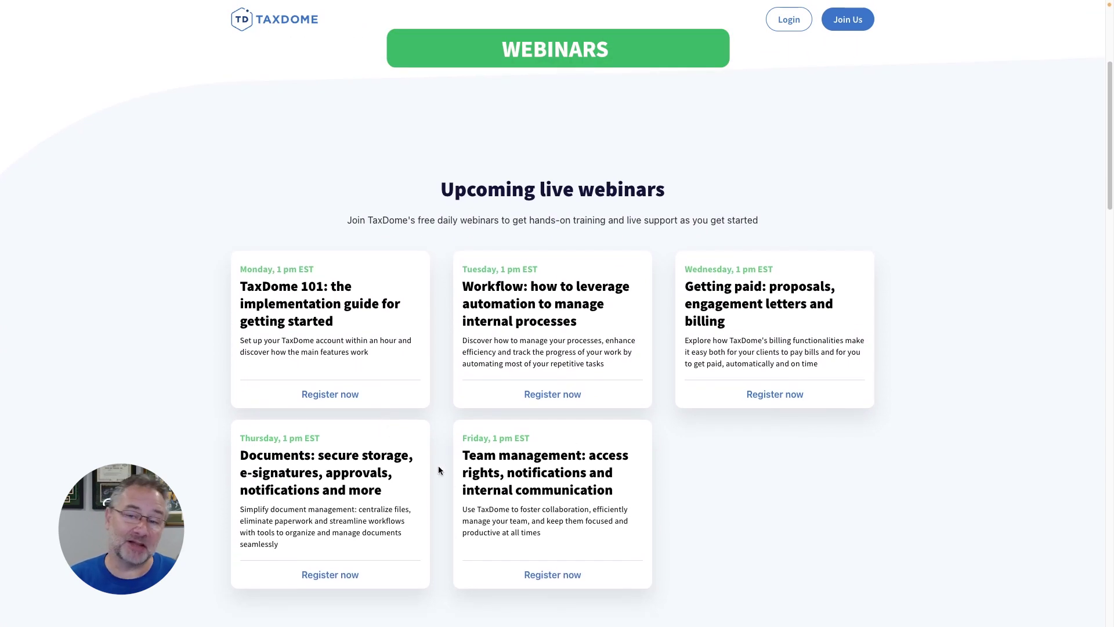
pyautogui.click(538, 577)
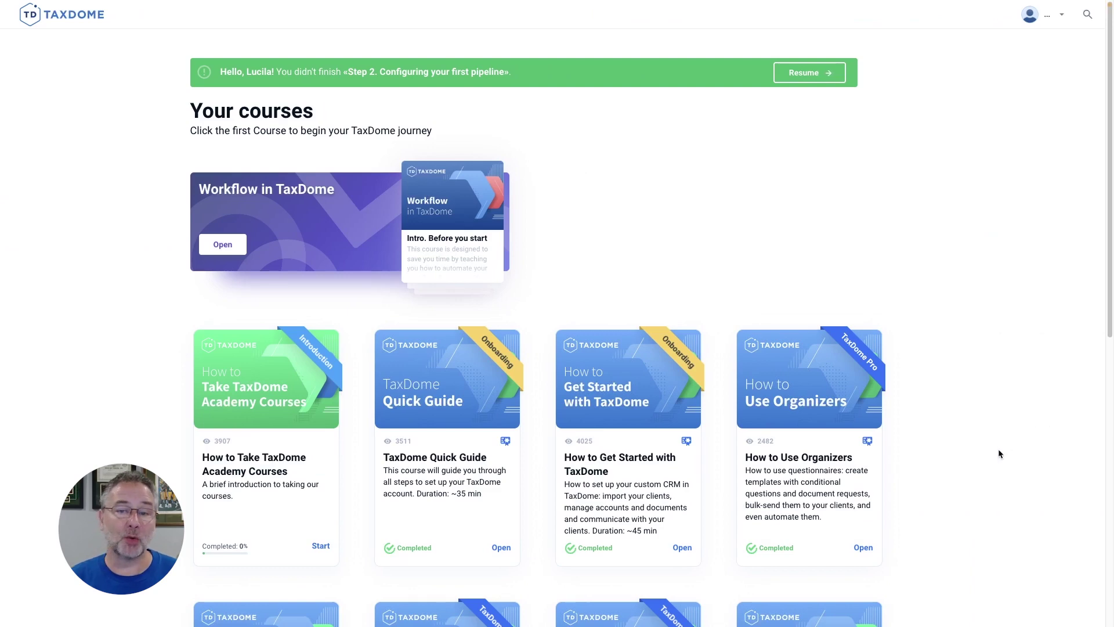
# Browse Your courses, then open the How to Get Started with TaxDome course card
pyautogui.scroll(-4, 999, 451)
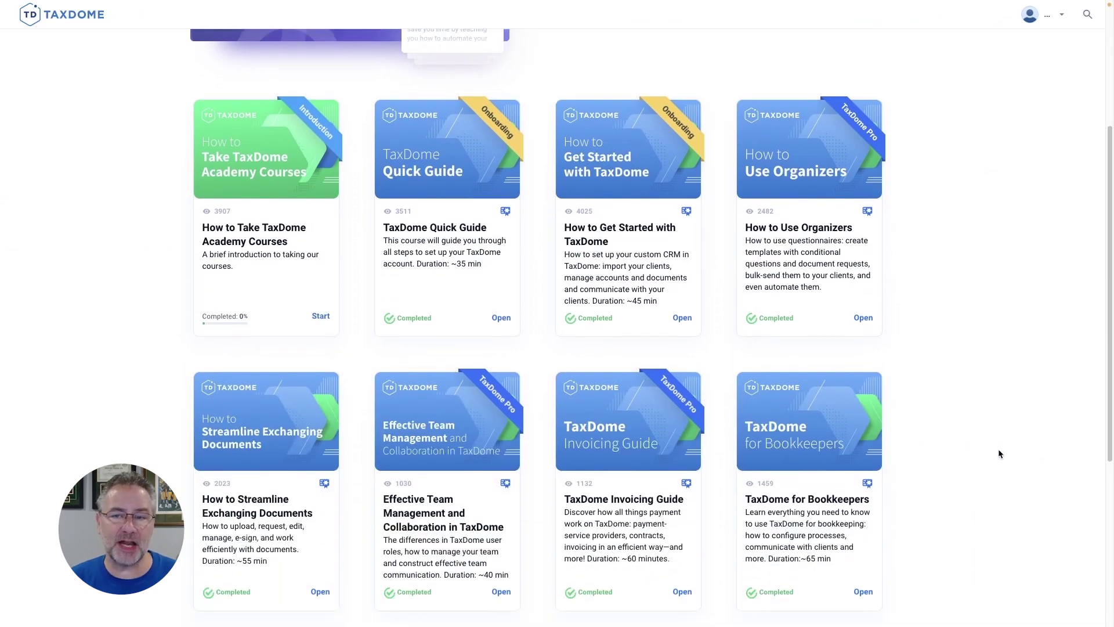
pyautogui.scroll(-5, 998, 453)
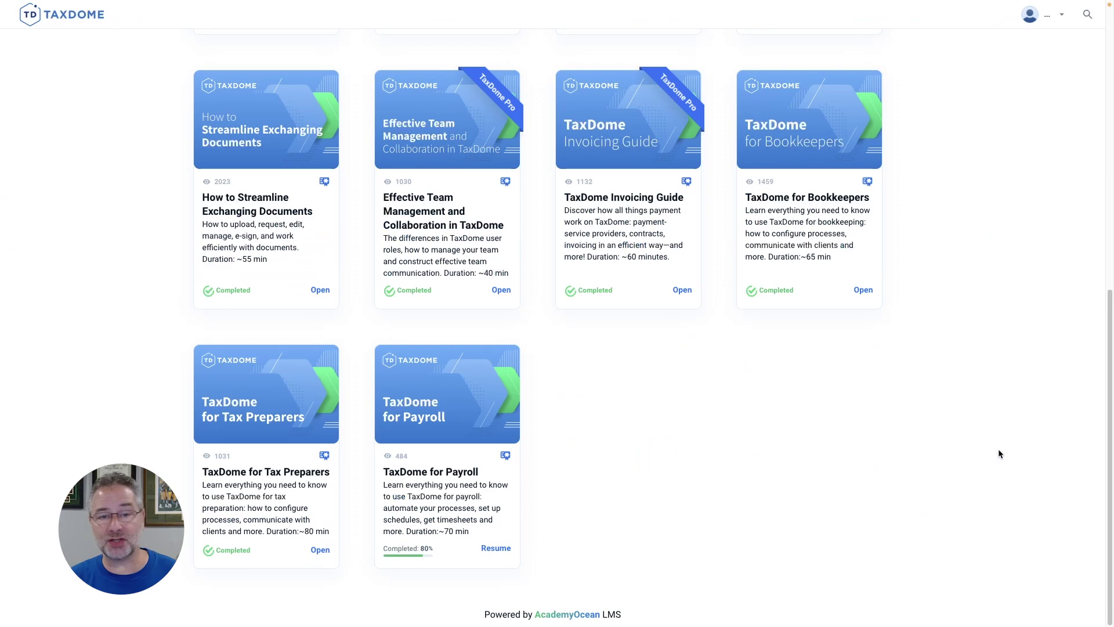
pyautogui.scroll(7, 998, 454)
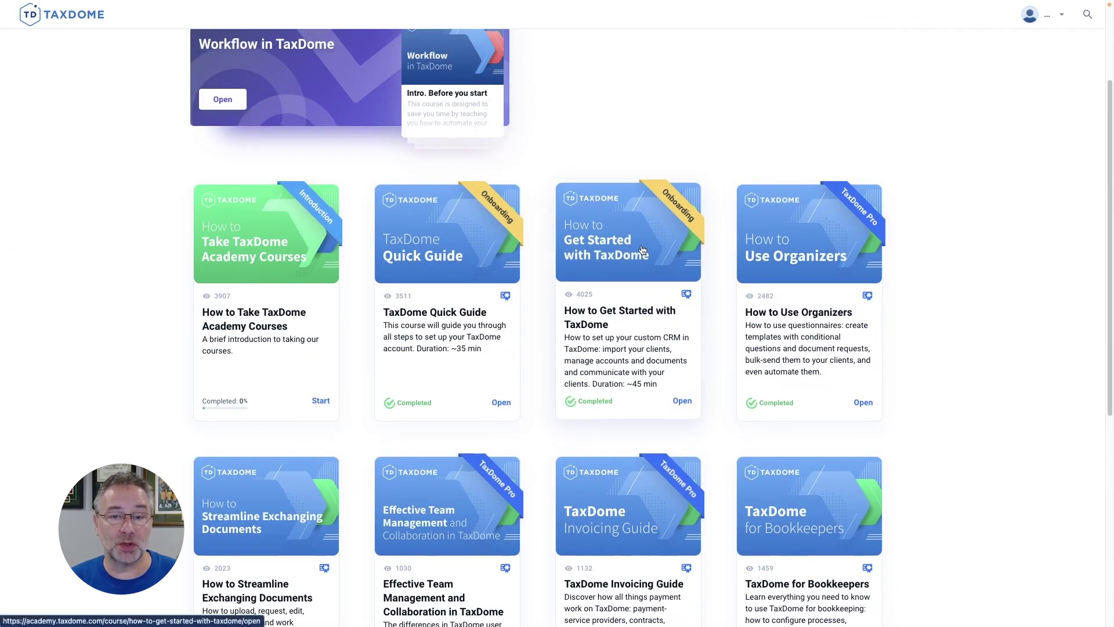
pyautogui.click(642, 250)
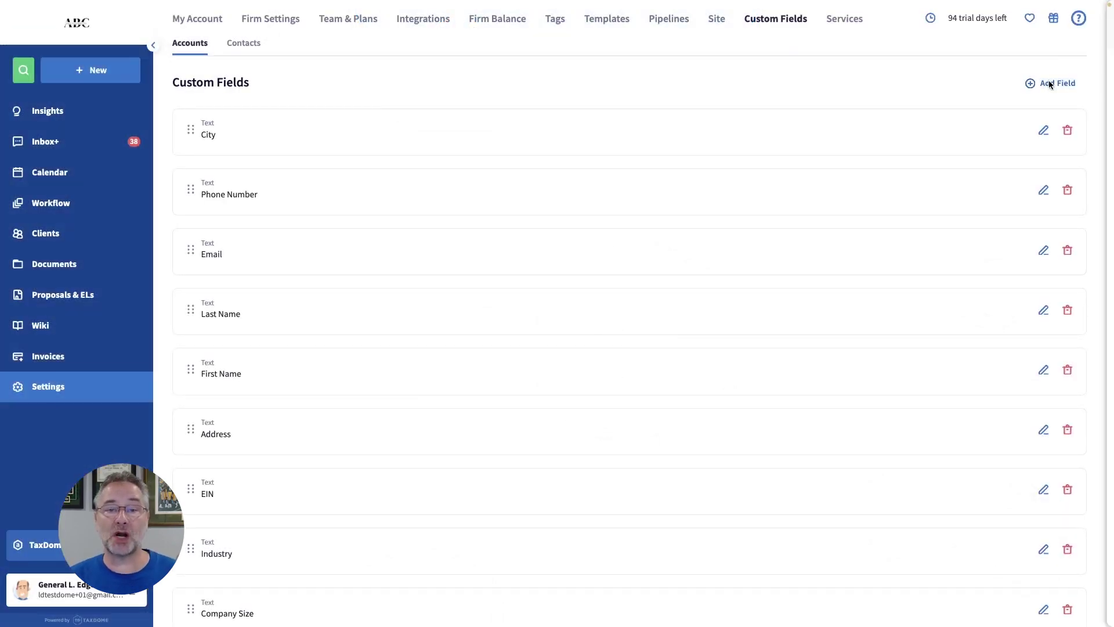
# Add a new accounts custom field named 'Company Type' and review the field type options, keeping Text
pyautogui.click(1048, 81)
pyautogui.click(860, 90)
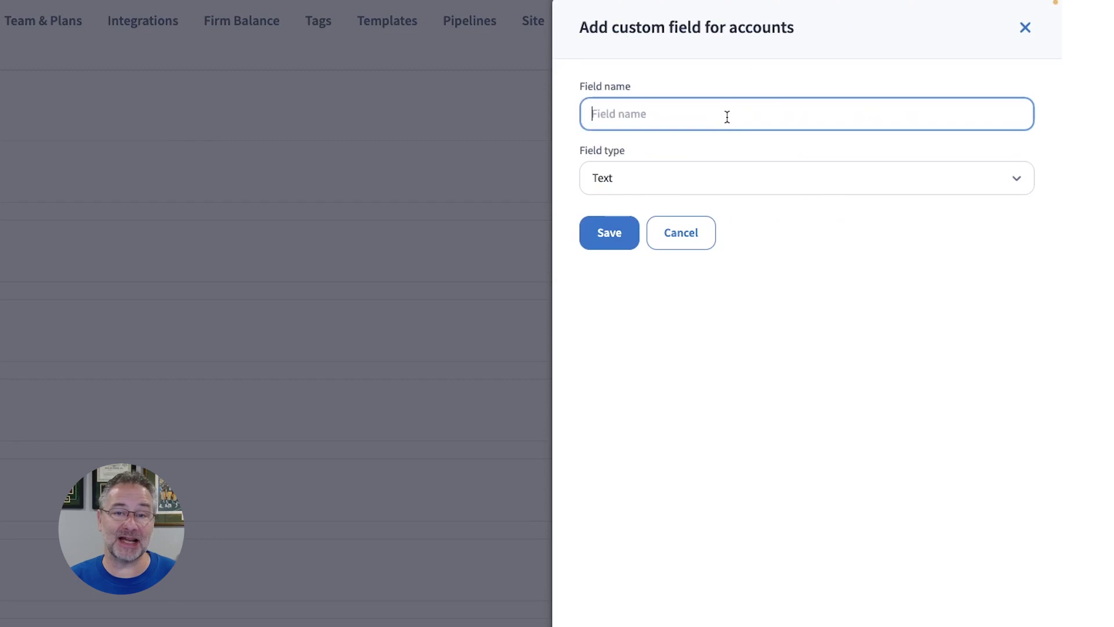
pyautogui.write('Company Type')
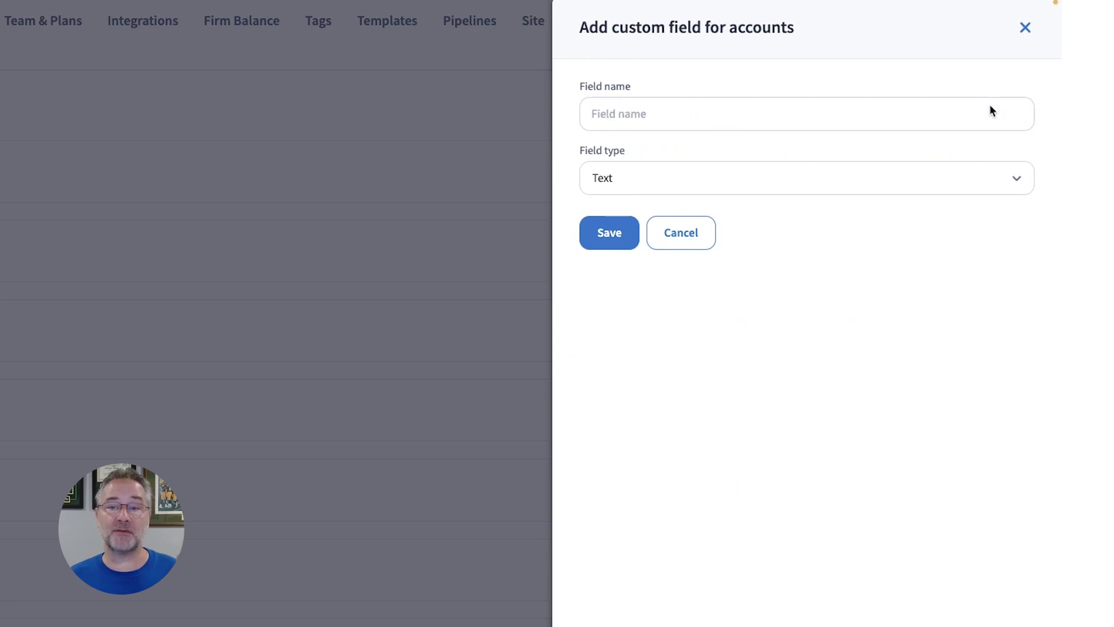
pyautogui.click(861, 177)
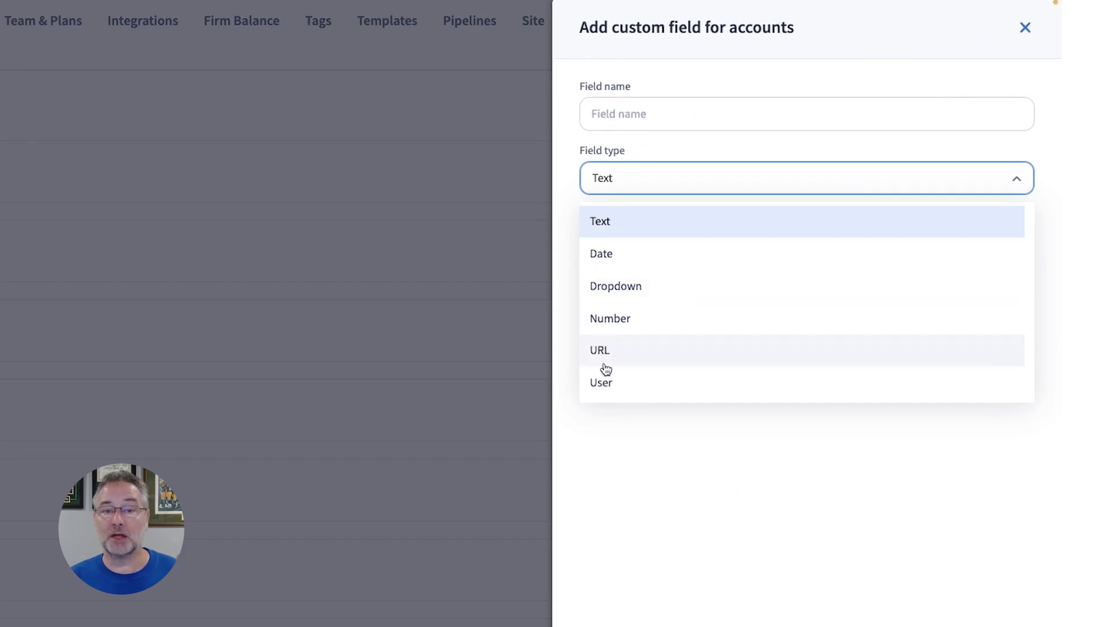
pyautogui.click(960, 110)
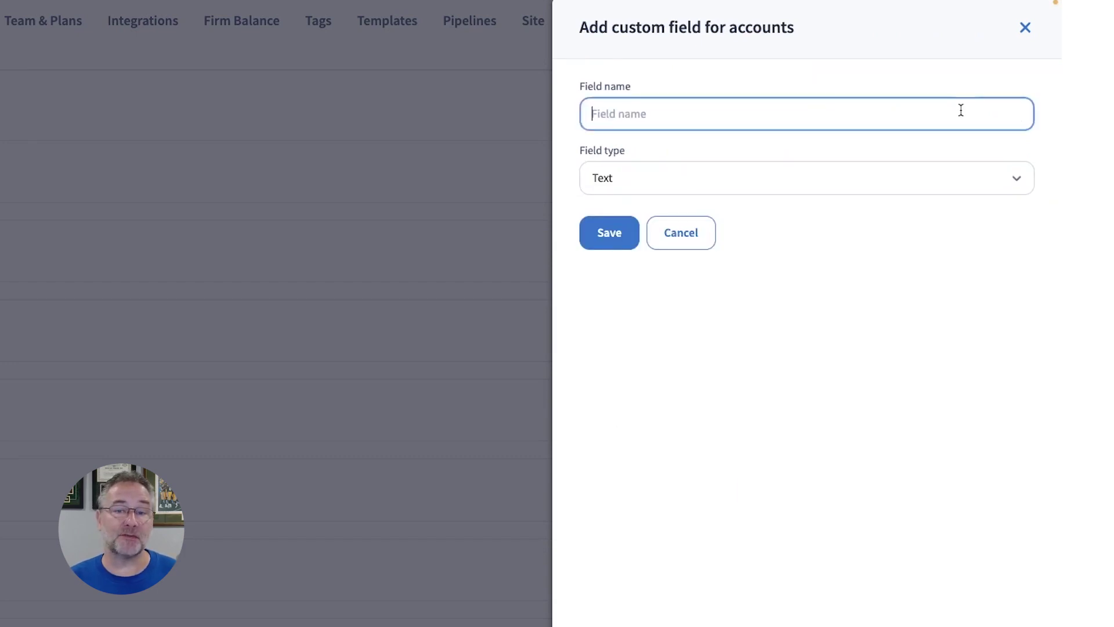
# Name the custom field 'Bookkeeper' and set its field type to User
pyautogui.write('Bookkeeper')
pyautogui.click(905, 176)
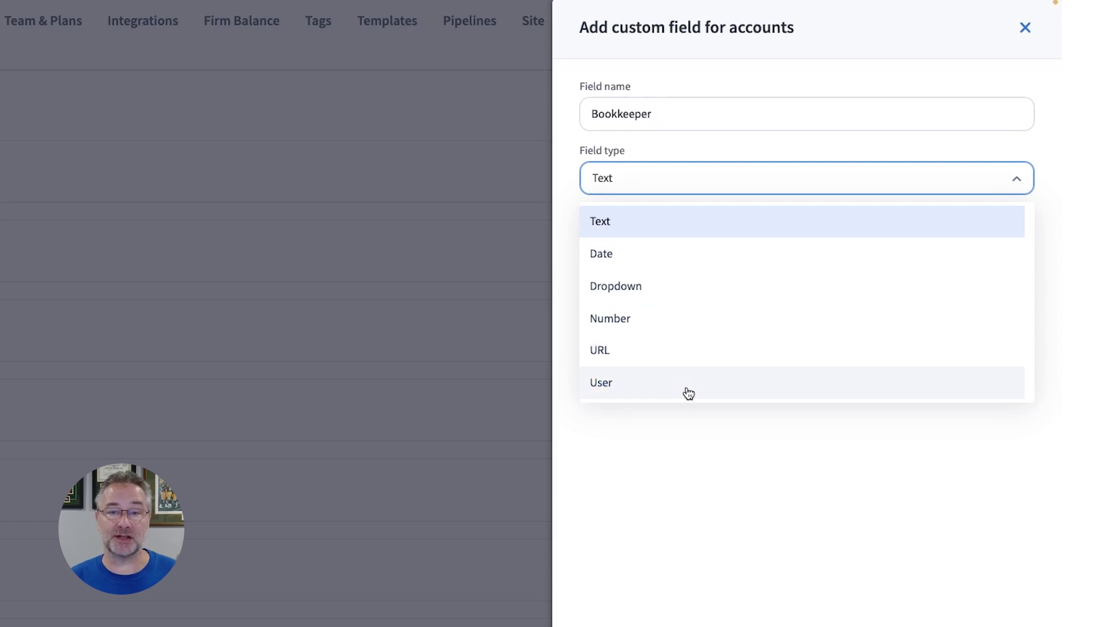
pyautogui.click(663, 388)
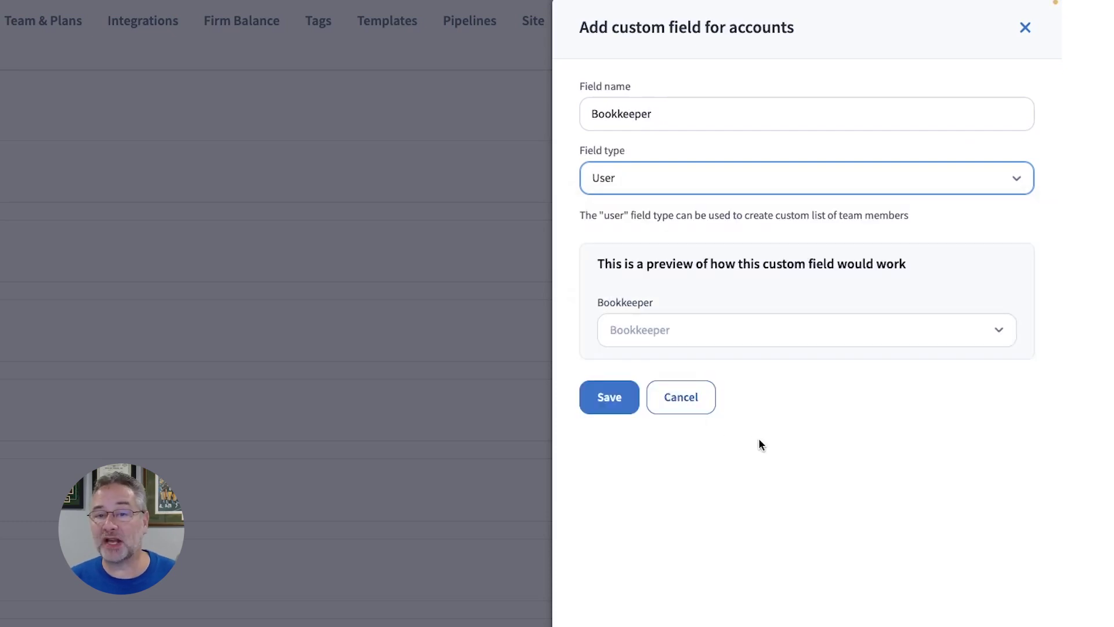
# Test the team-member preview, save the Bookkeeper field, and enter 'instagram' in the Webpage URL preview
pyautogui.click(756, 344)
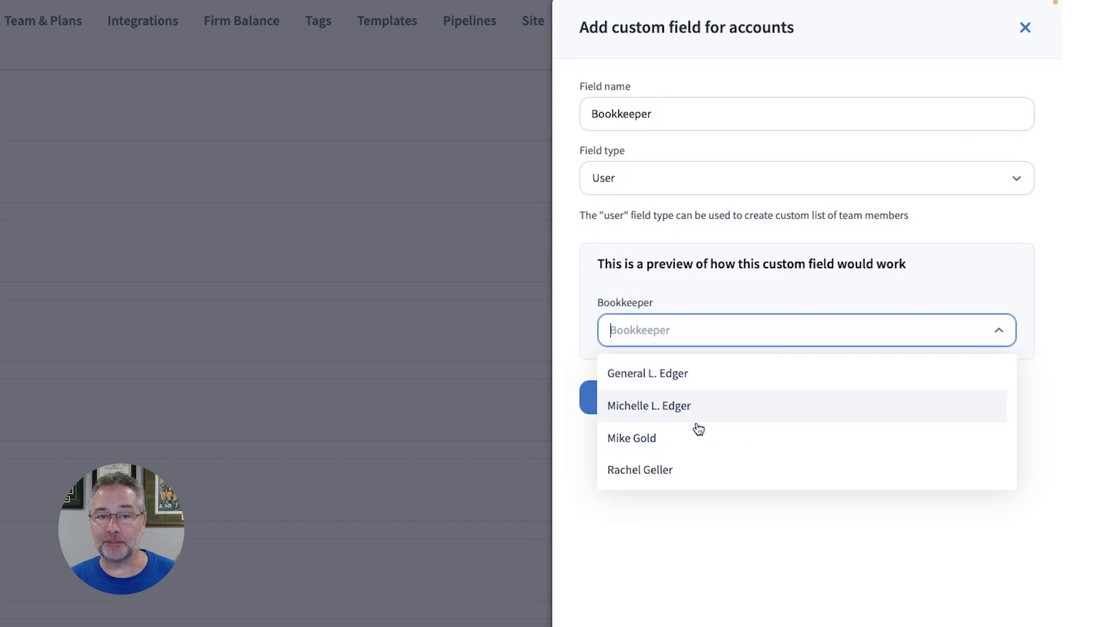
pyautogui.click(696, 474)
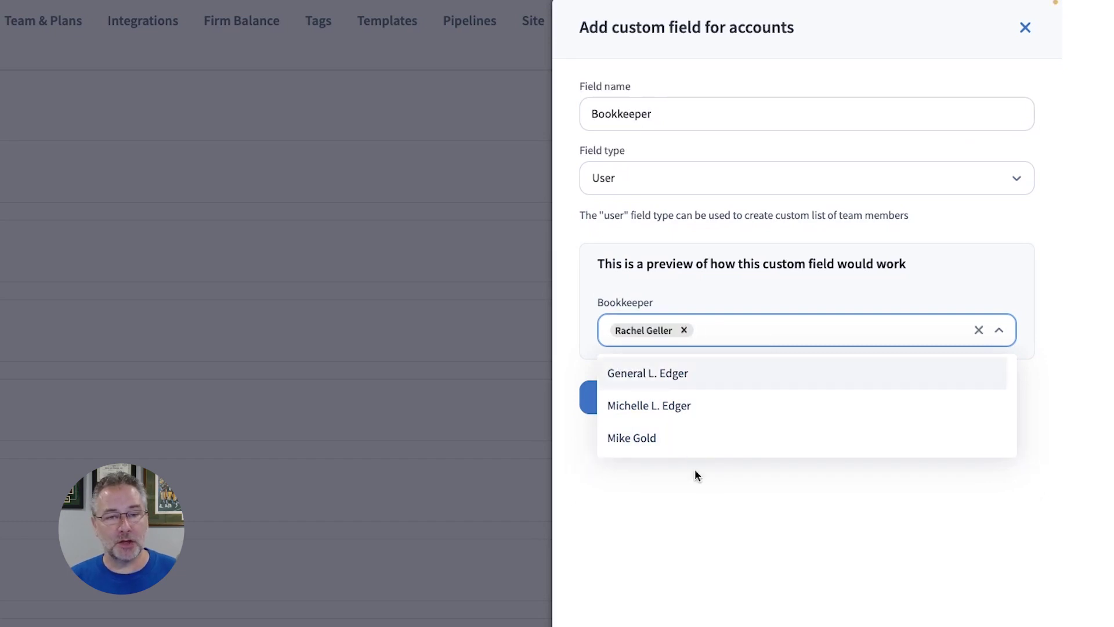
pyautogui.click(718, 532)
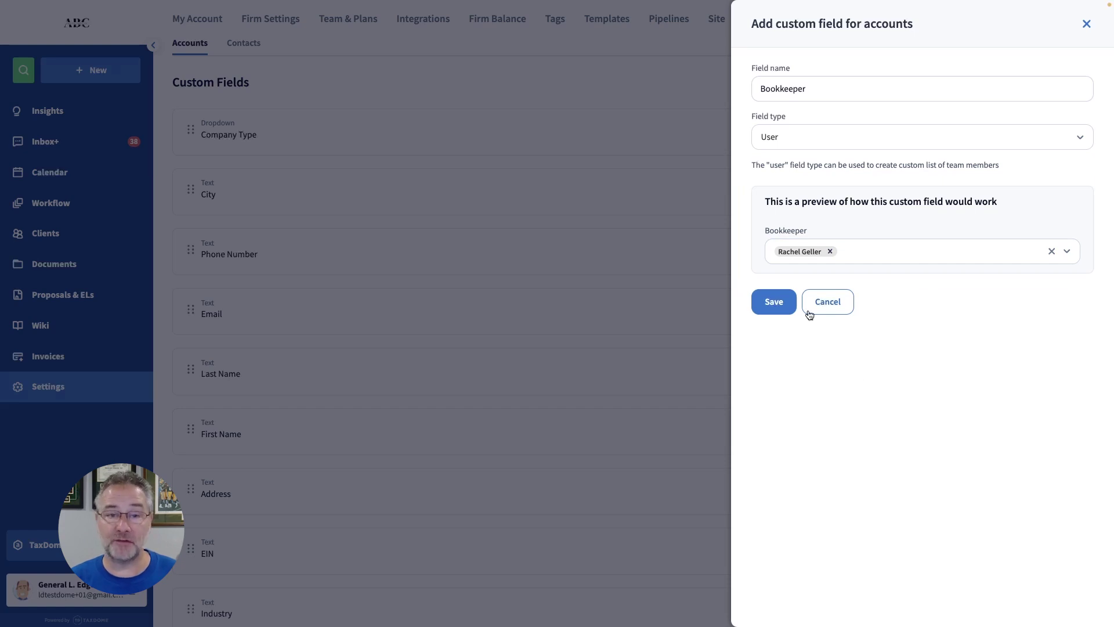
pyautogui.click(778, 301)
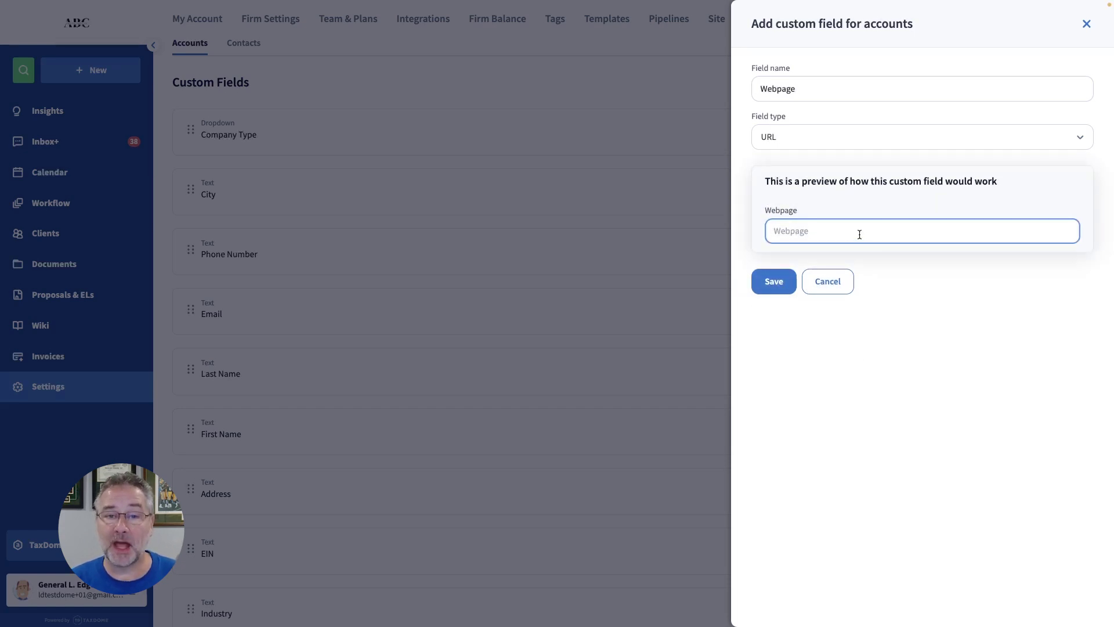
pyautogui.write('instagram')
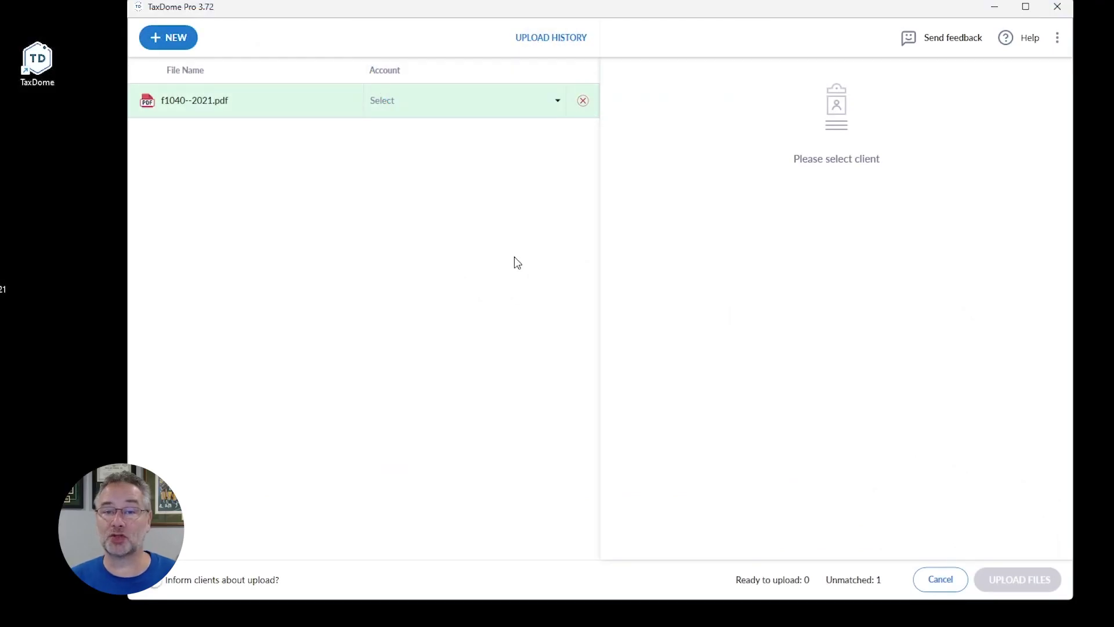
# Open the account list for f1040--2021.pdf and choose Create New Account
pyautogui.click(476, 99)
pyautogui.scroll(-3, 458, 262)
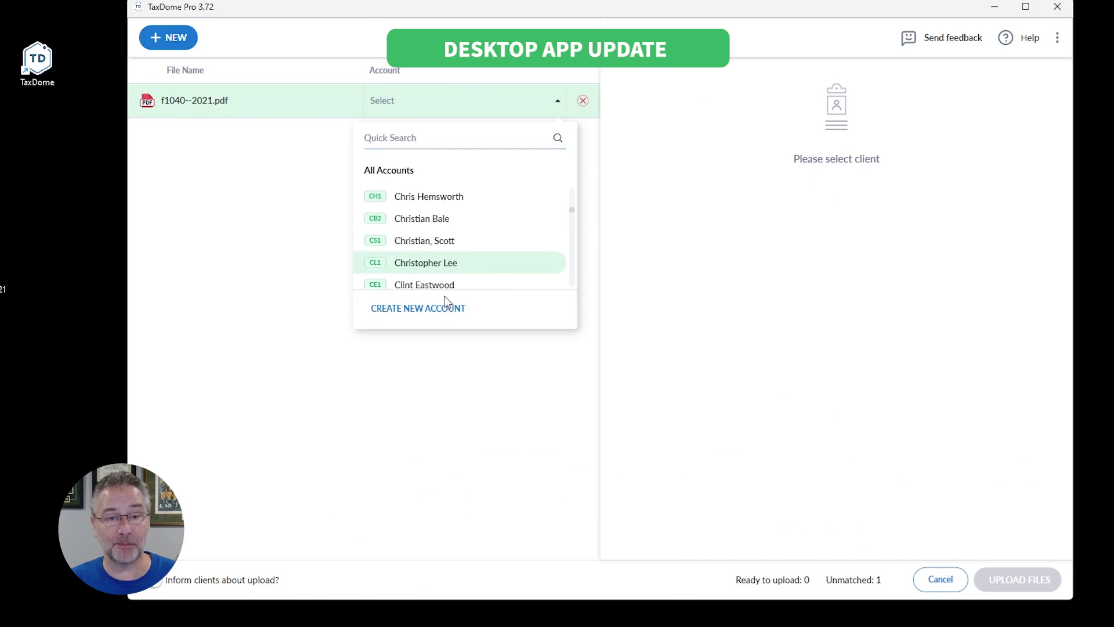
pyautogui.click(446, 309)
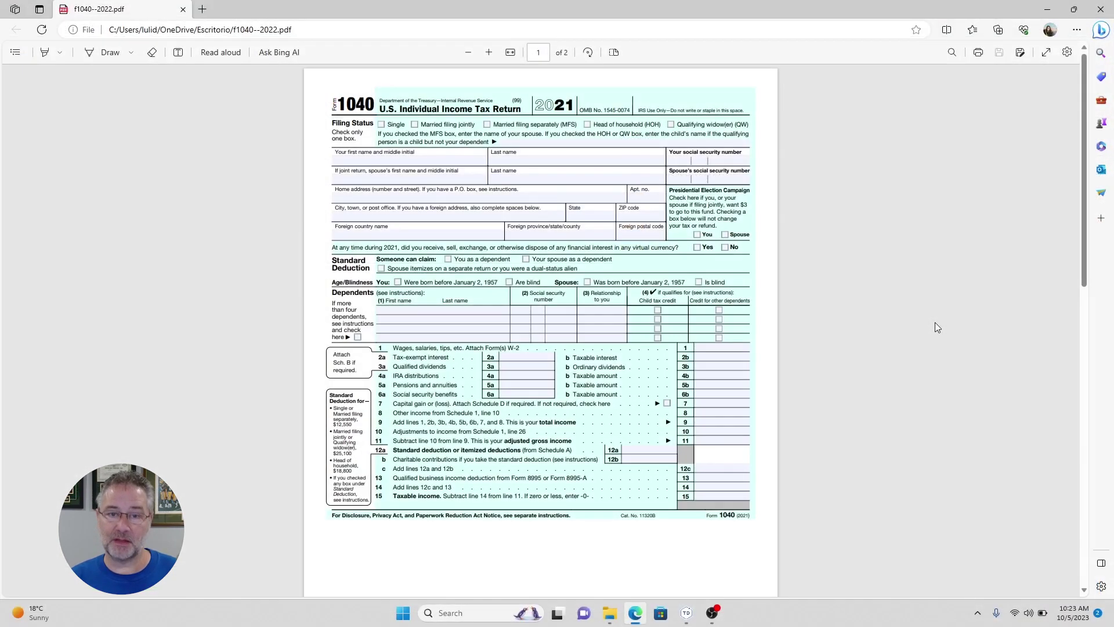
# Print f1040--2022.pdf from Edge with Ctrl+P to send it to TaxDome Pro
pyautogui.hotkey('ctrl', 'p')
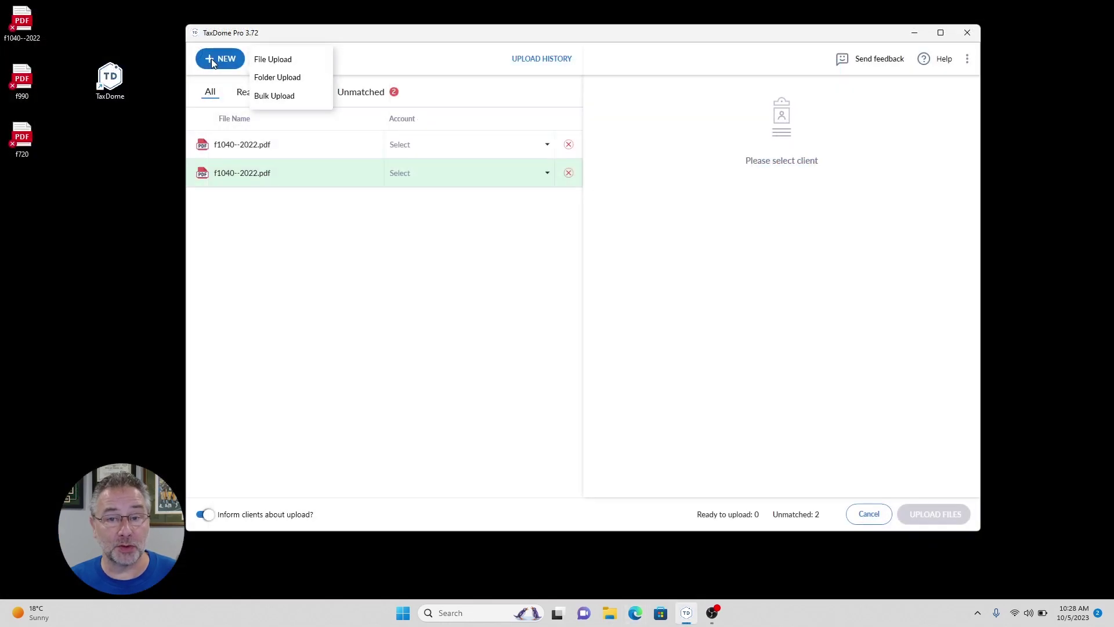
# Start a Bulk Upload from the + NEW menu in TaxDome Pro
pyautogui.click(278, 97)
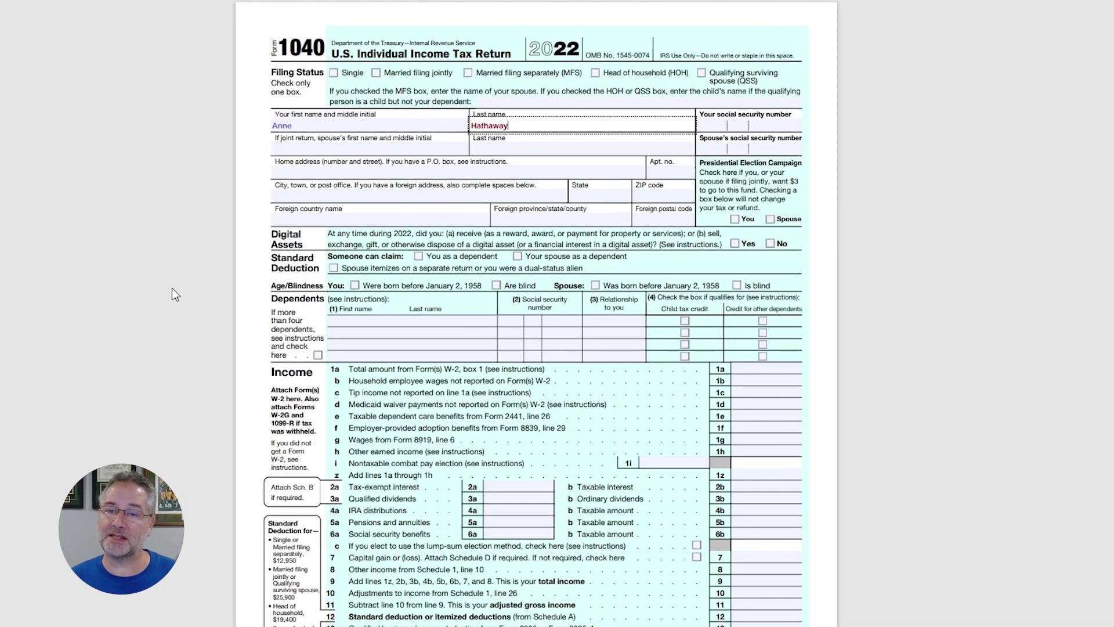
# Switch away from the filled 2022 1040 form back to the client's files
pyautogui.hotkey('alt', 'Tab')
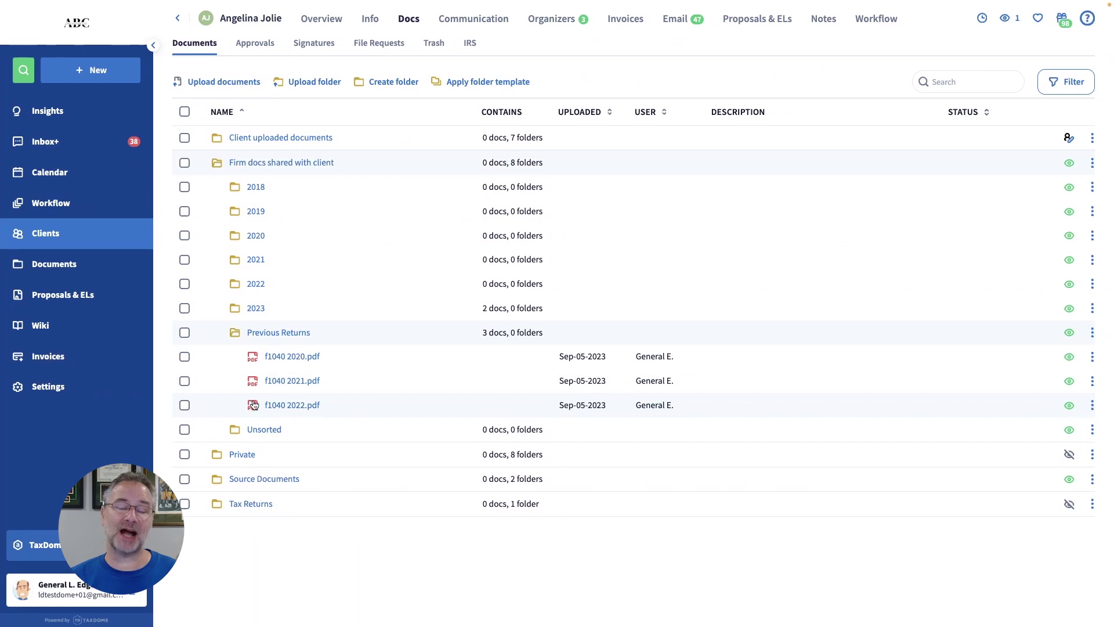
# Select f1040 2021.pdf, f1040 2020.pdf and f1040 2022.pdf in Previous Returns and mark them as read
pyautogui.click(184, 382)
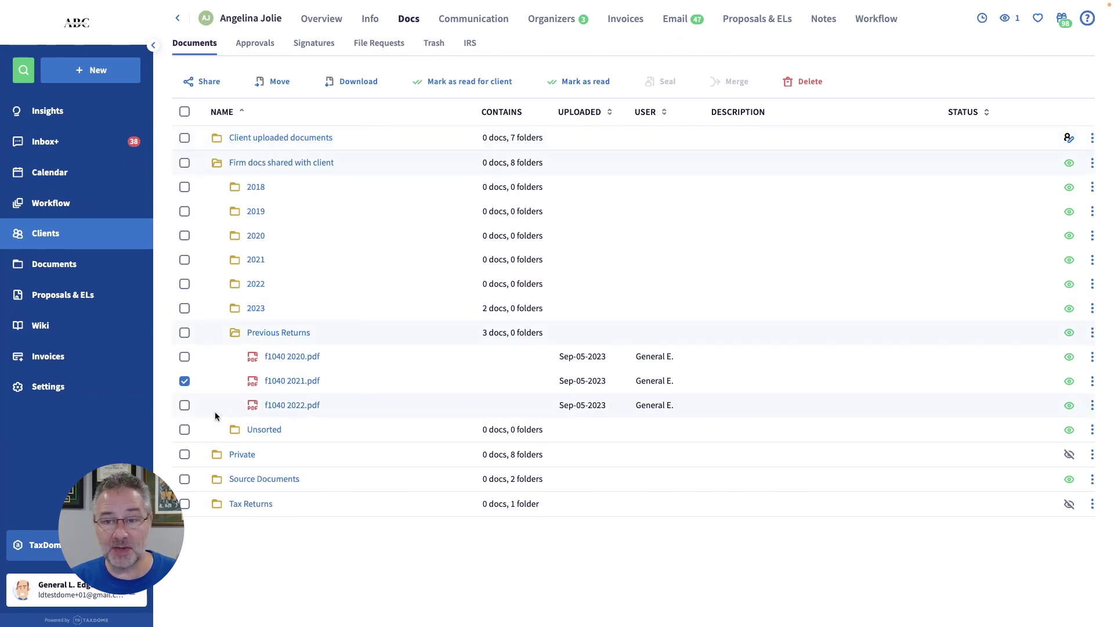
pyautogui.click(184, 357)
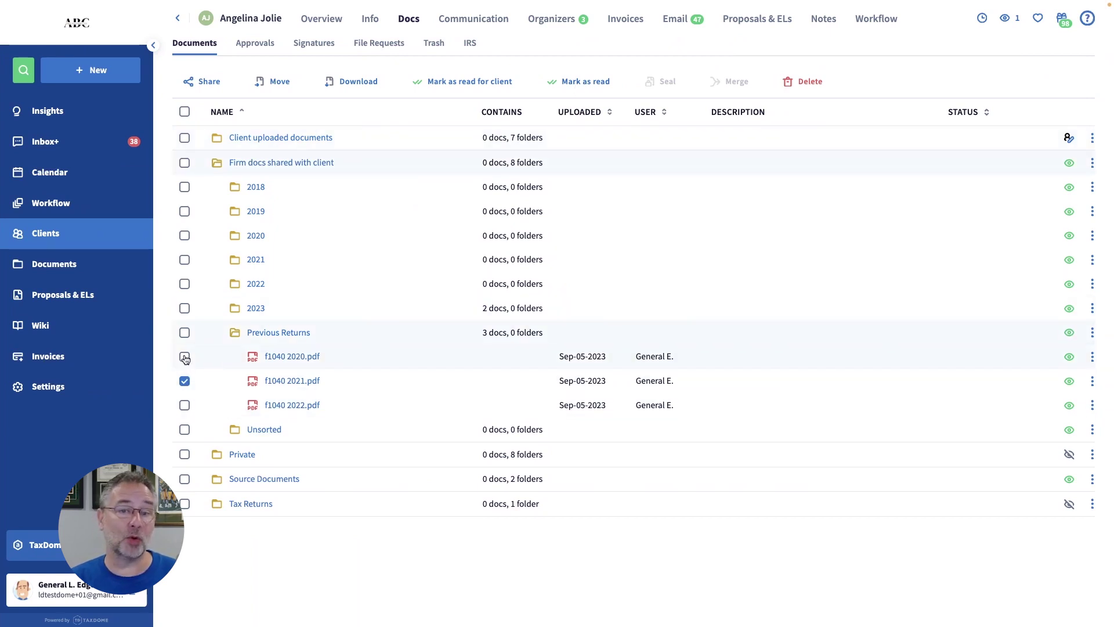
pyautogui.click(185, 404)
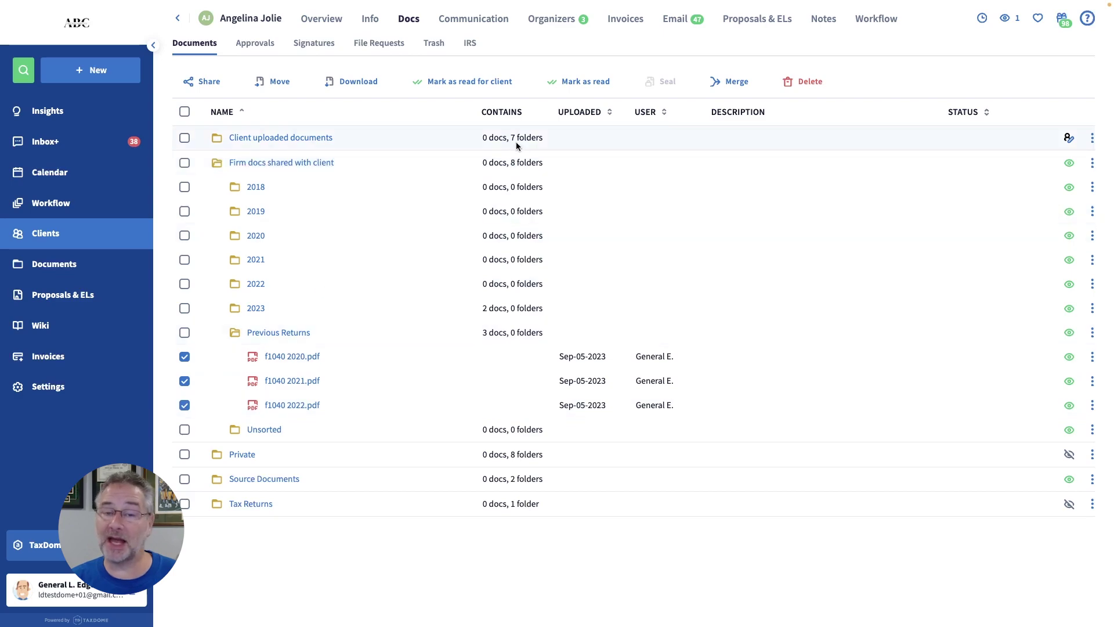
pyautogui.click(564, 87)
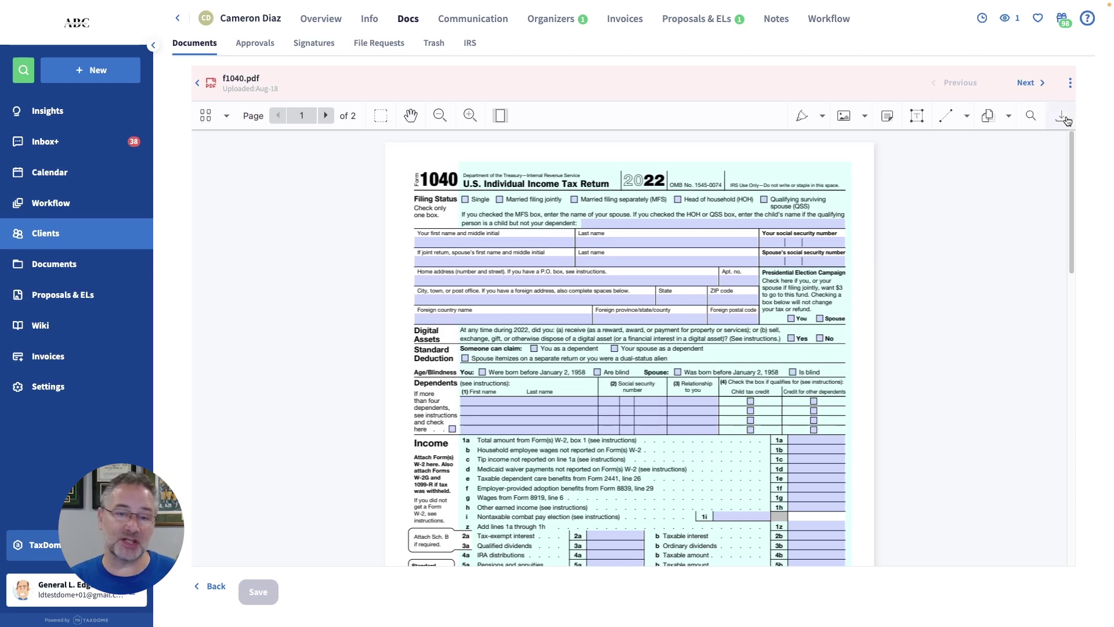
# Use the document's actions menu to show more info on f1040.pdf, including its disapproval reason
pyautogui.click(1070, 84)
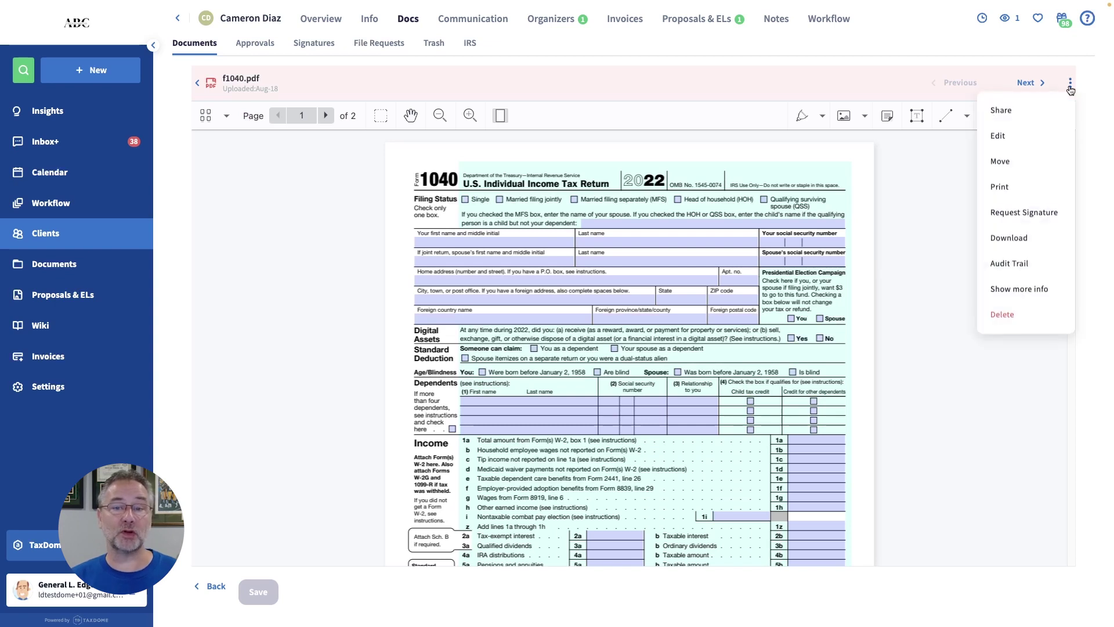
pyautogui.click(1046, 288)
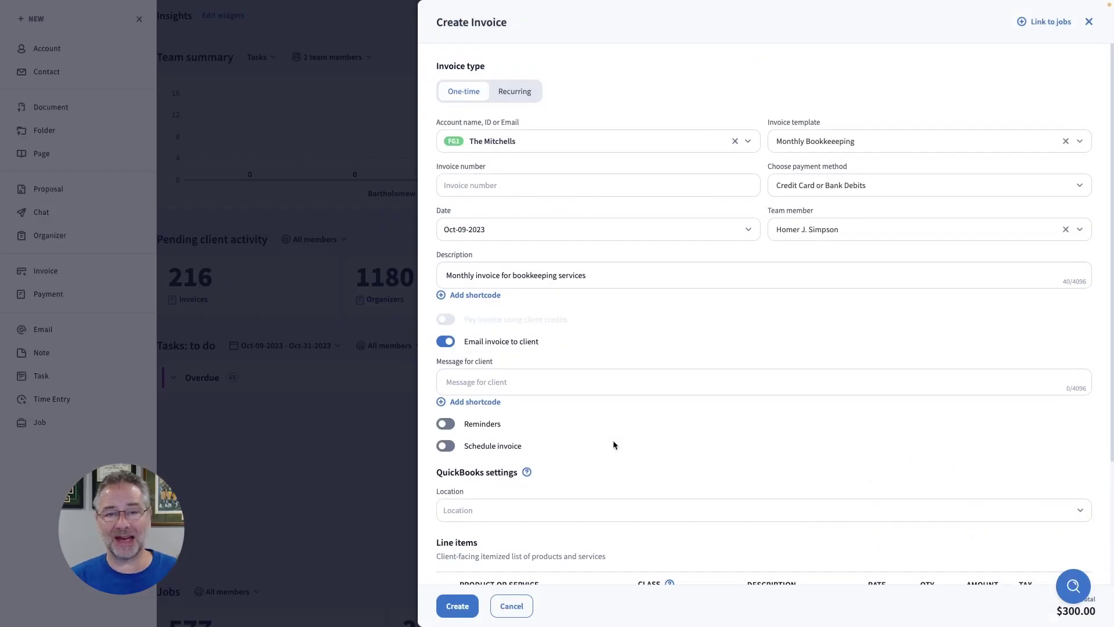
# Choose NY as the invoice's QuickBooks location and South as the Bookkeeping Monthly - Basic class
pyautogui.scroll(-2, 612, 462)
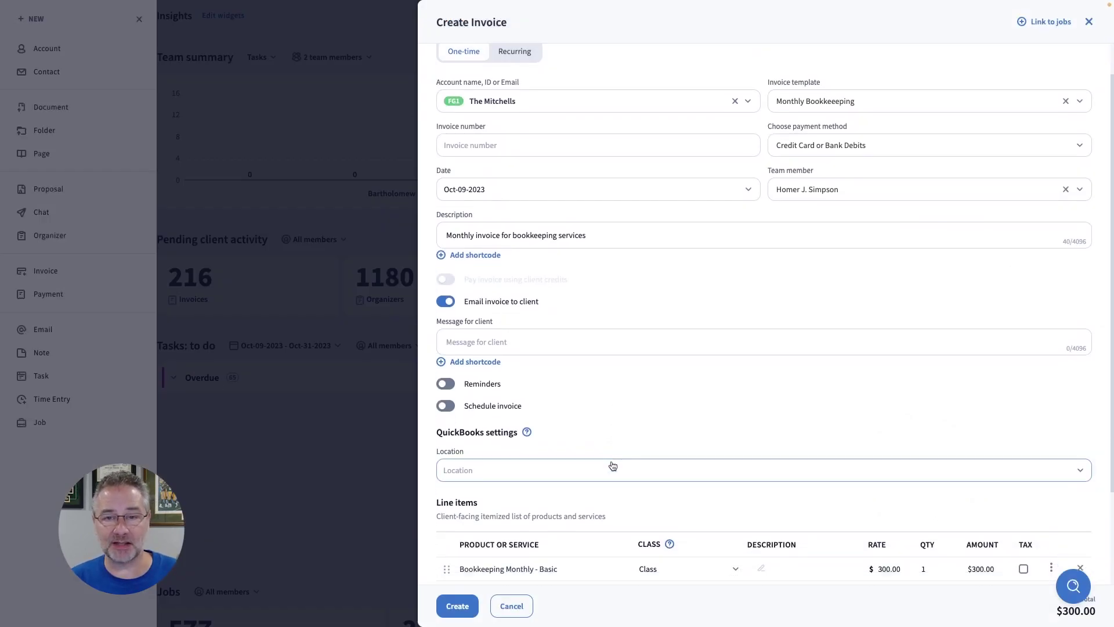
pyautogui.click(612, 461)
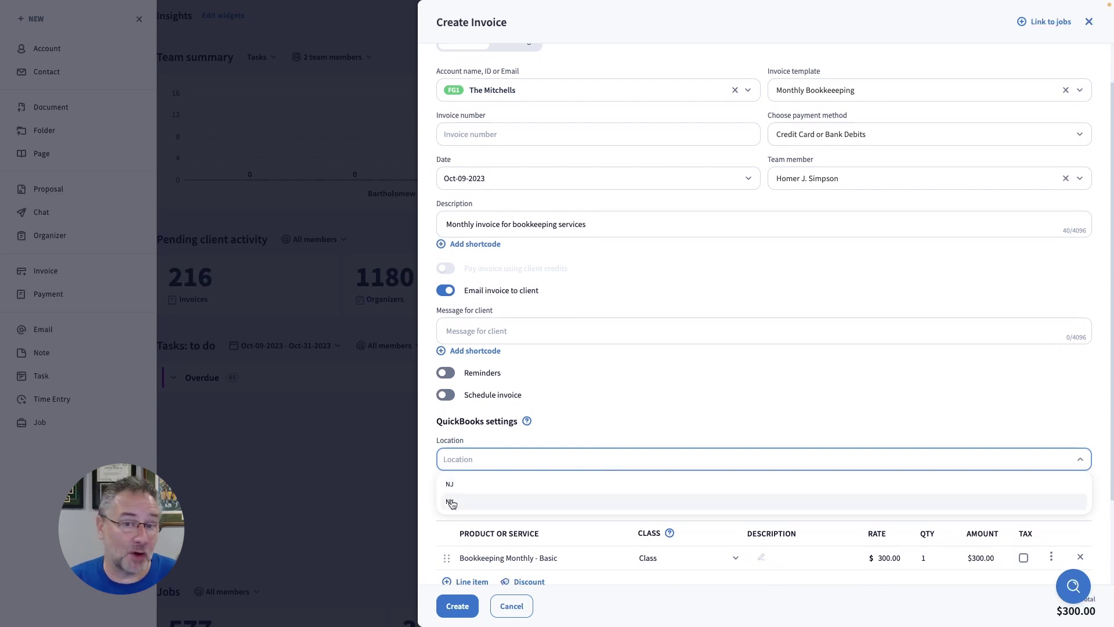
pyautogui.click(452, 500)
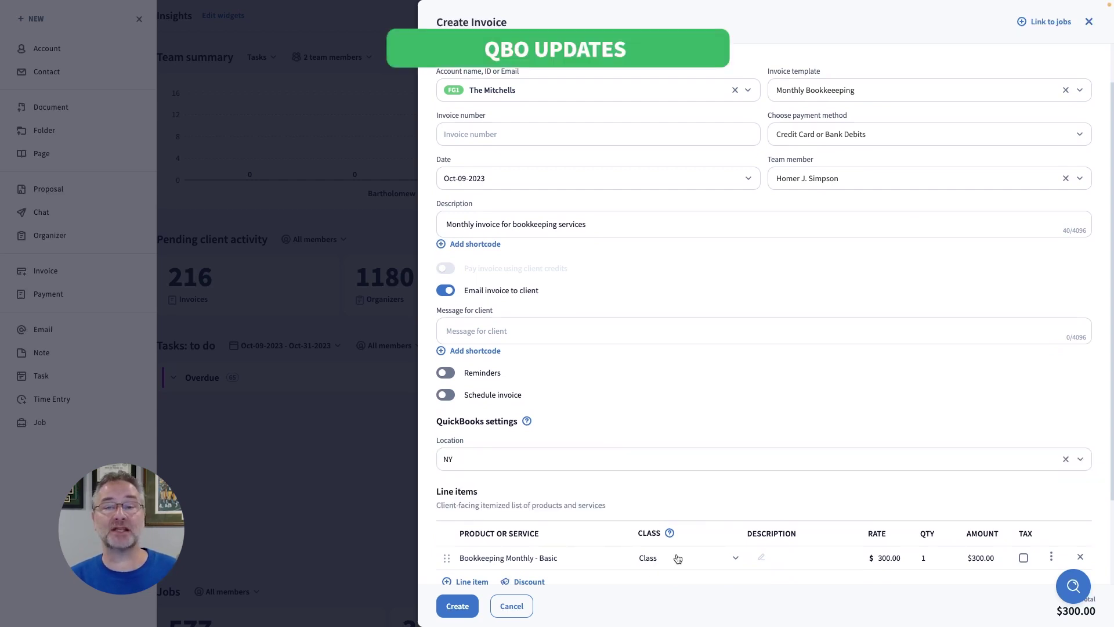
pyautogui.click(697, 560)
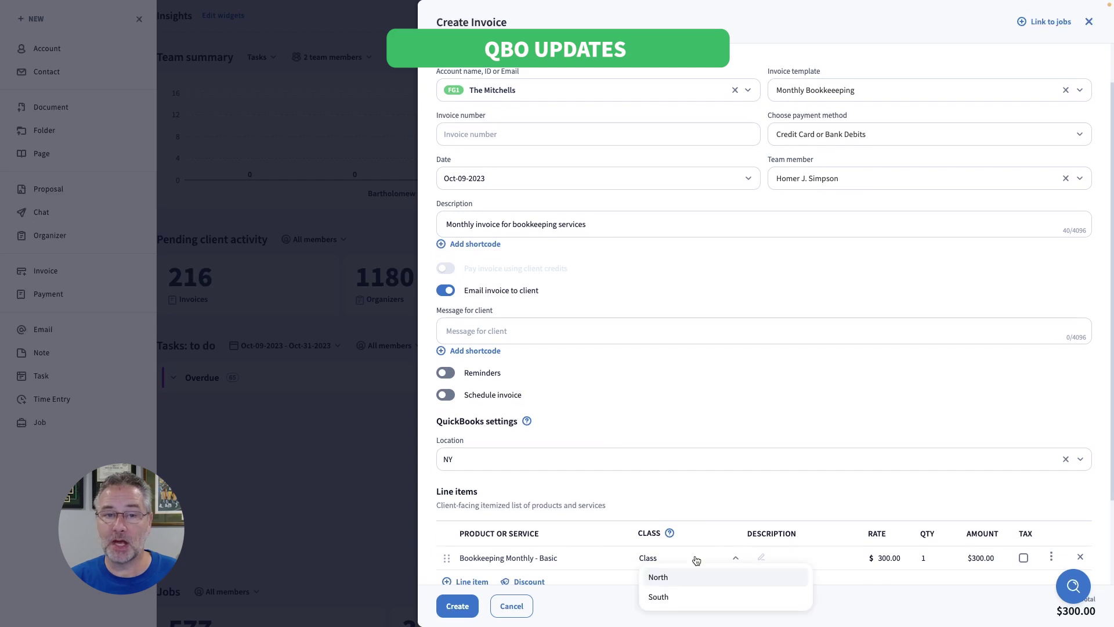
pyautogui.click(663, 596)
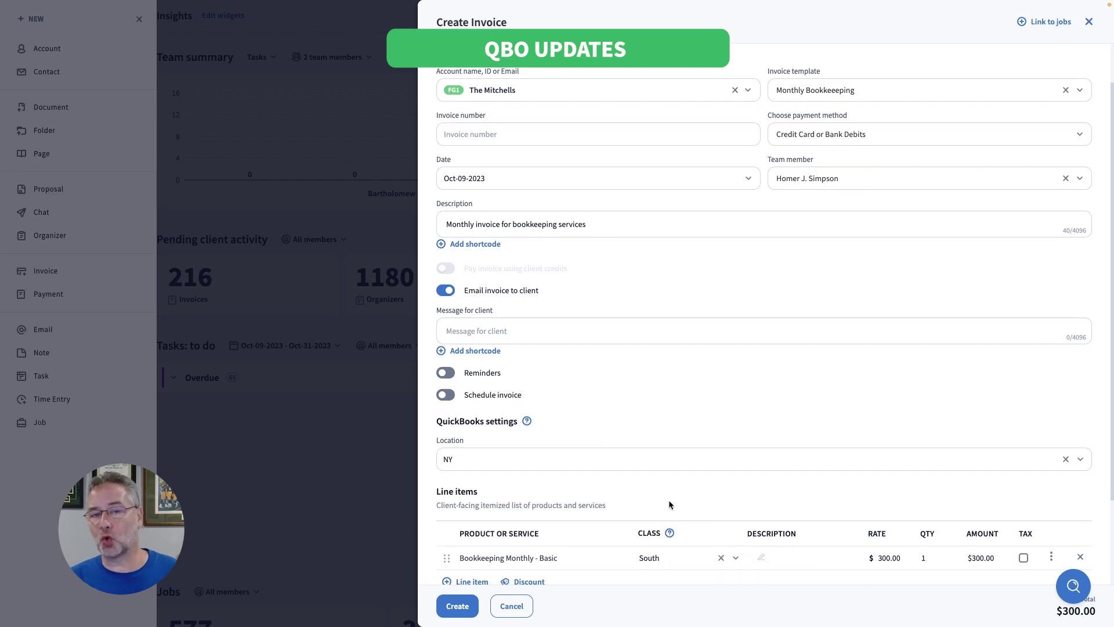
pyautogui.scroll(-1, 668, 499)
pyautogui.scroll(-2, 670, 504)
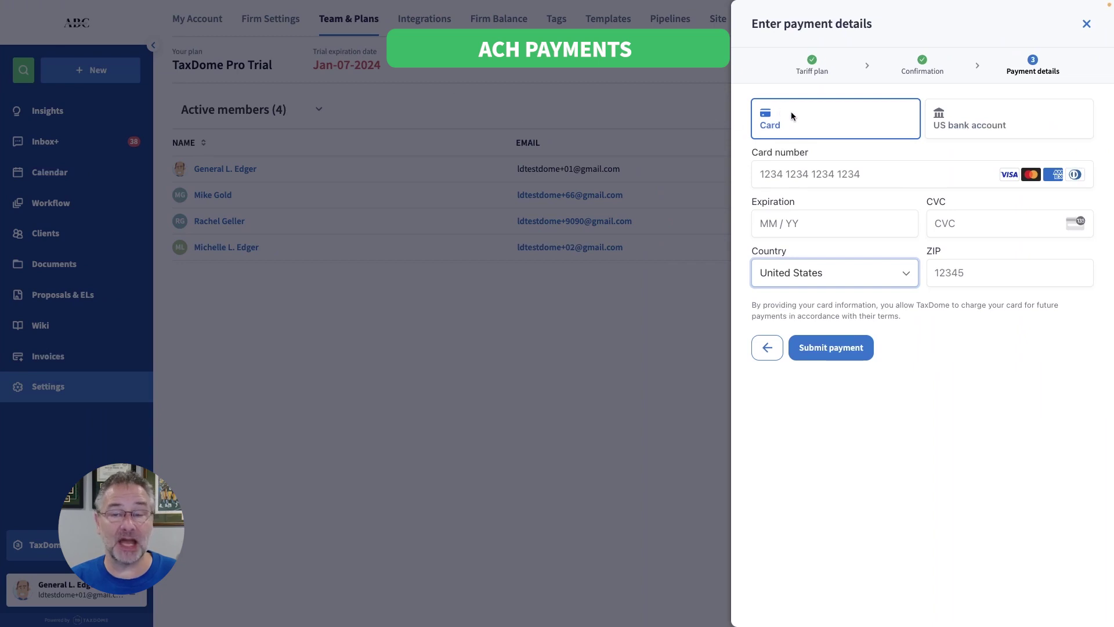
# Choose US bank account instead of card as the payment method
pyautogui.click(961, 127)
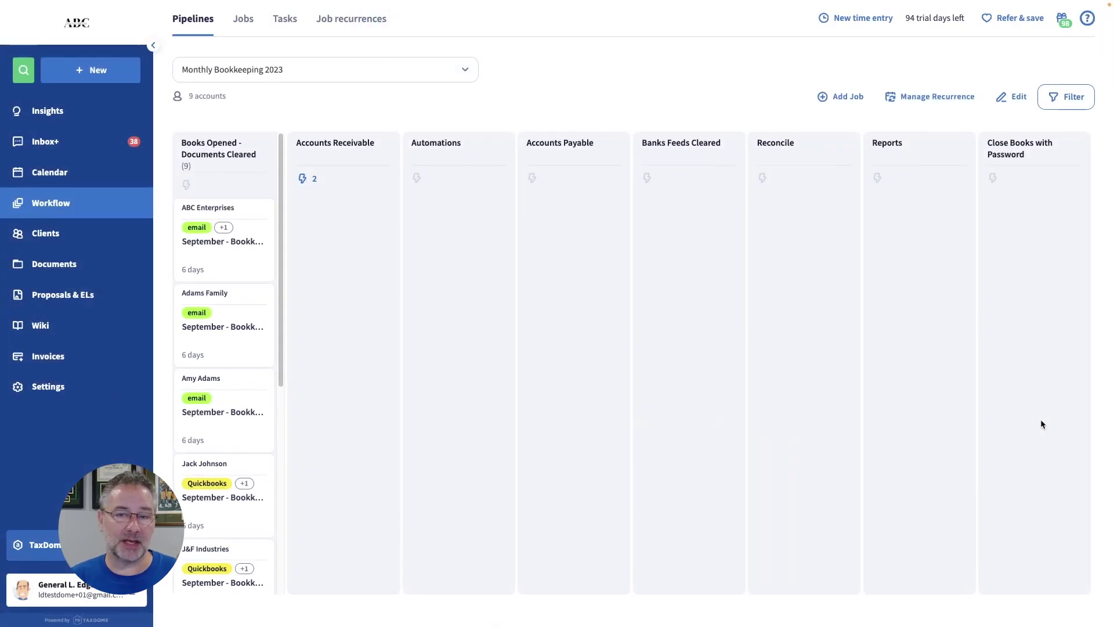
# Open the September bookkeeping job, check its 0.58h Bookkeeping time entry, and save the job
pyautogui.click(226, 322)
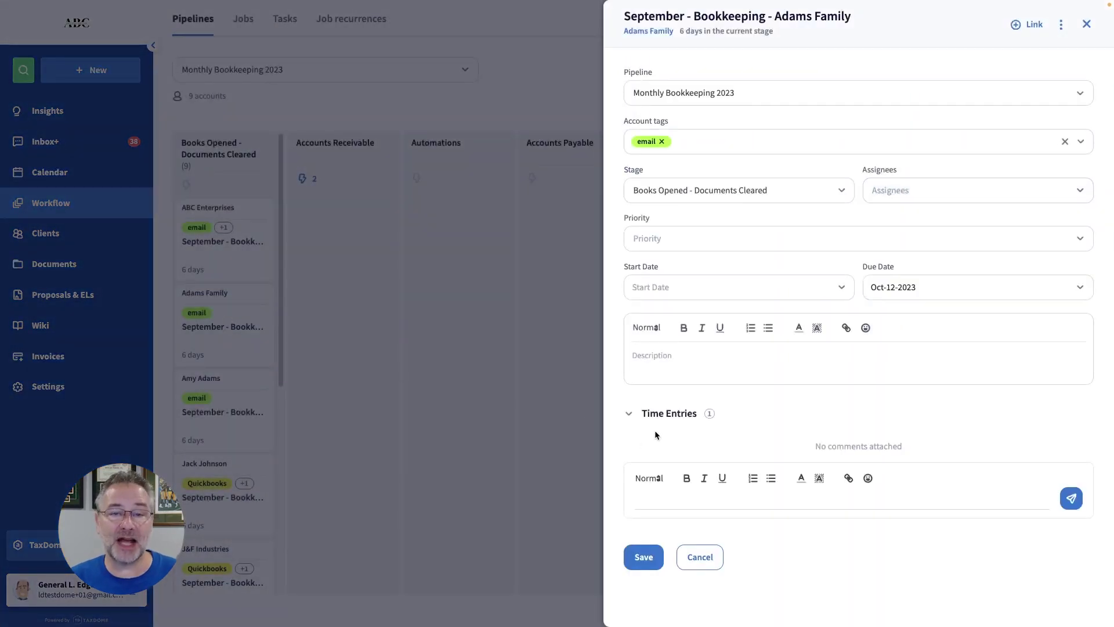
pyautogui.click(645, 422)
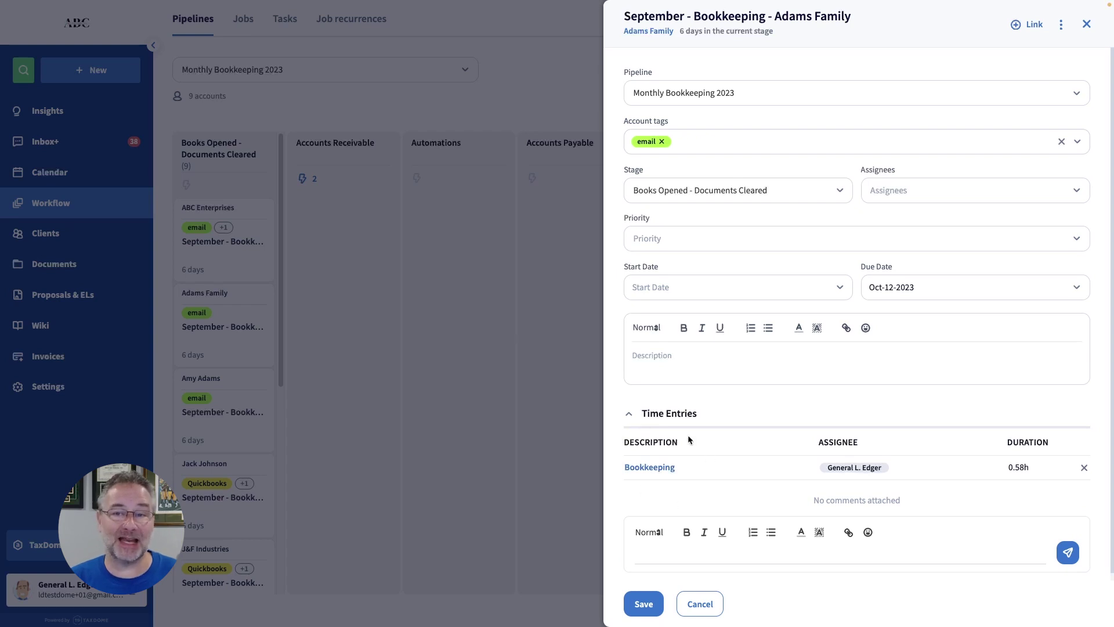
pyautogui.click(655, 559)
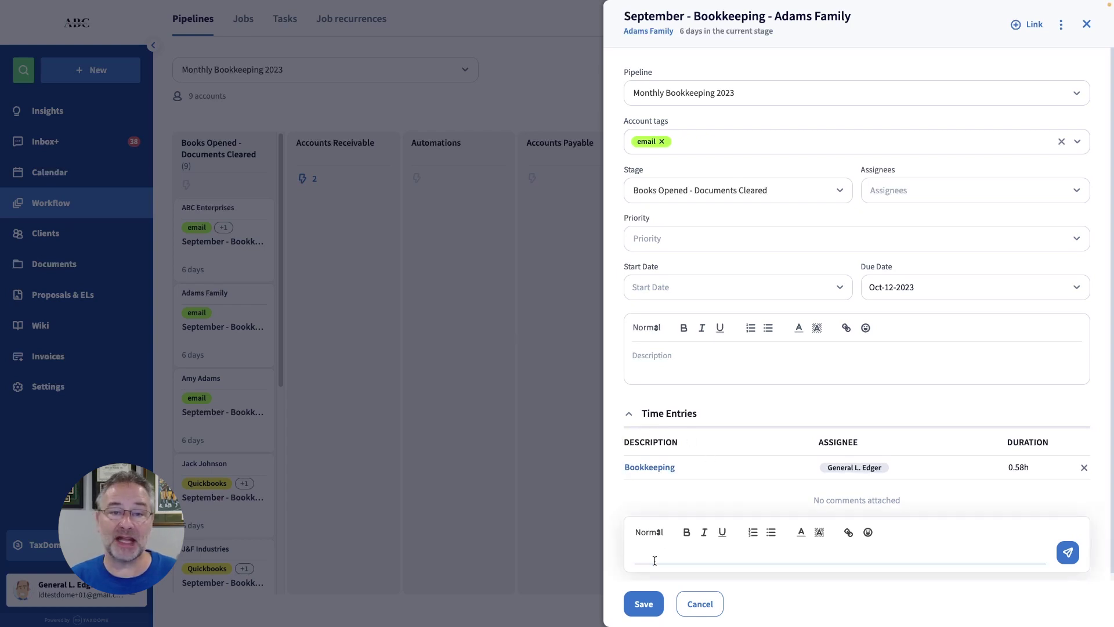
pyautogui.click(659, 595)
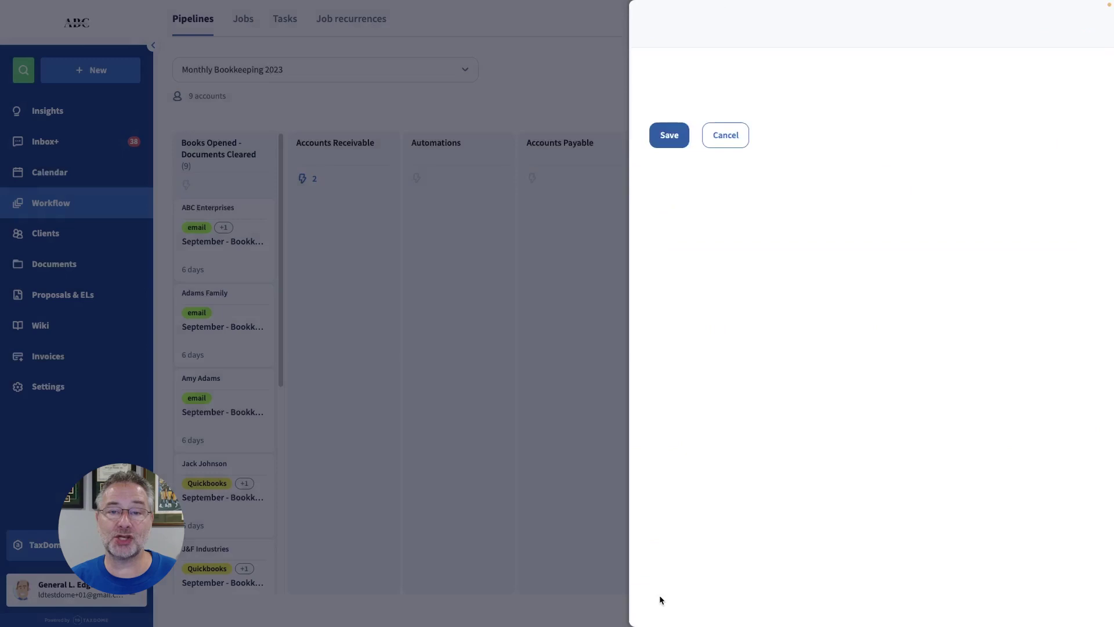